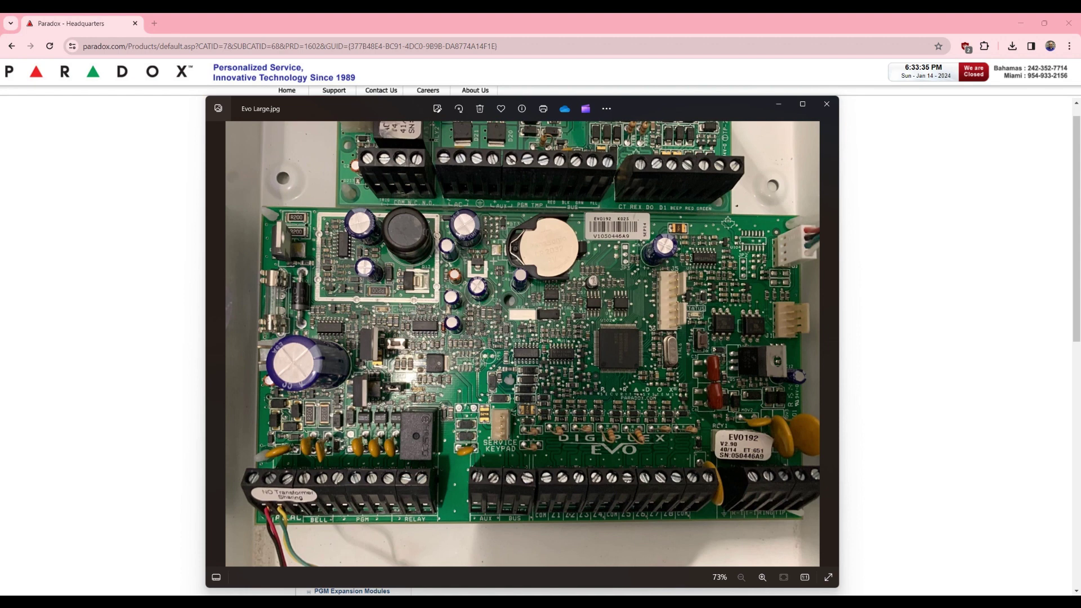
Step: View the EVO192 128k.png screenshot showing the panel at firmware 2.90.025
mouse_move(786, 603)
click(760, 551)
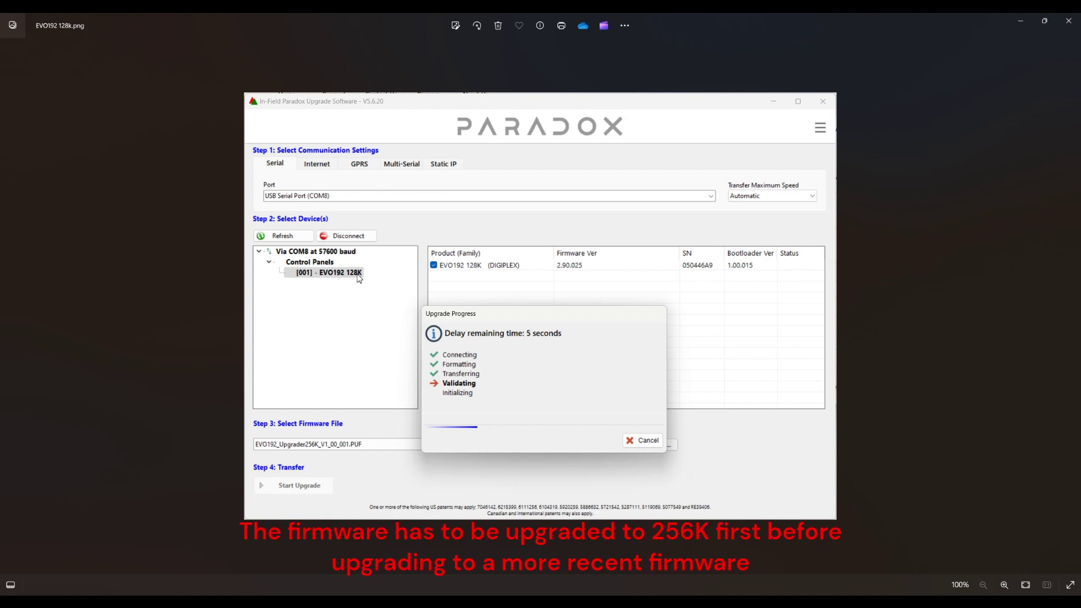
mouse_move(715, 605)
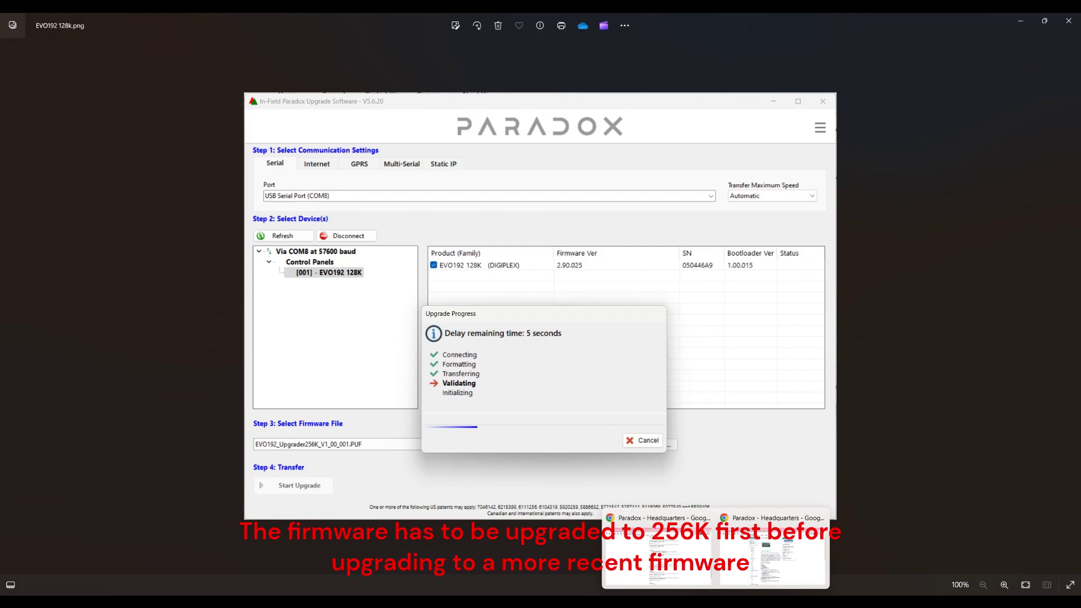
Step: Show the V7.01.004 release's files, EVO192_256K_V7_01_004 and the 256K upgrader, on the Paradox site
click(773, 555)
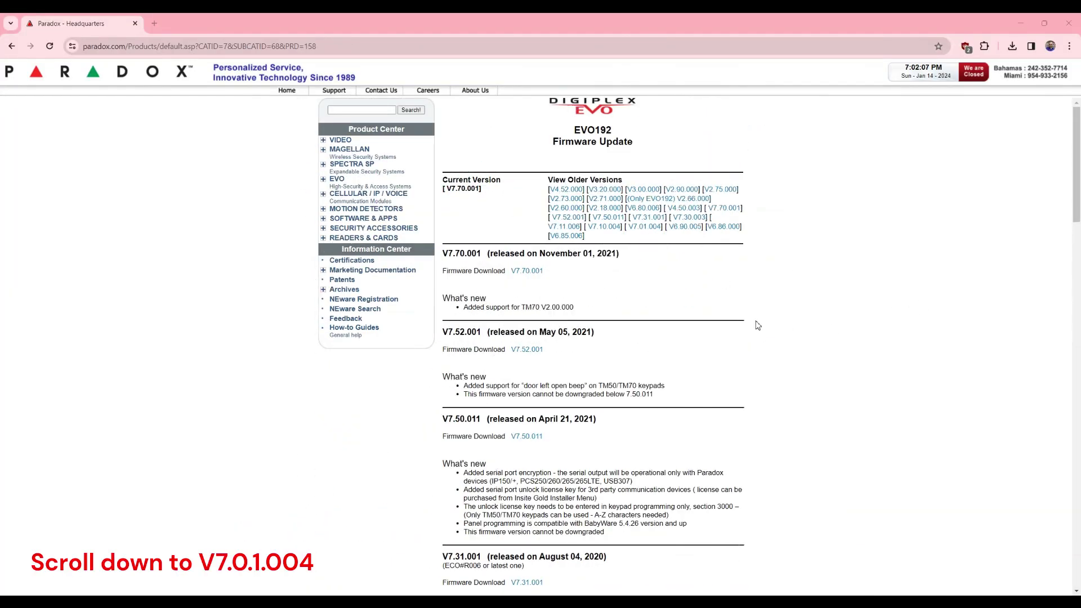
scroll(755, 321, down, 7)
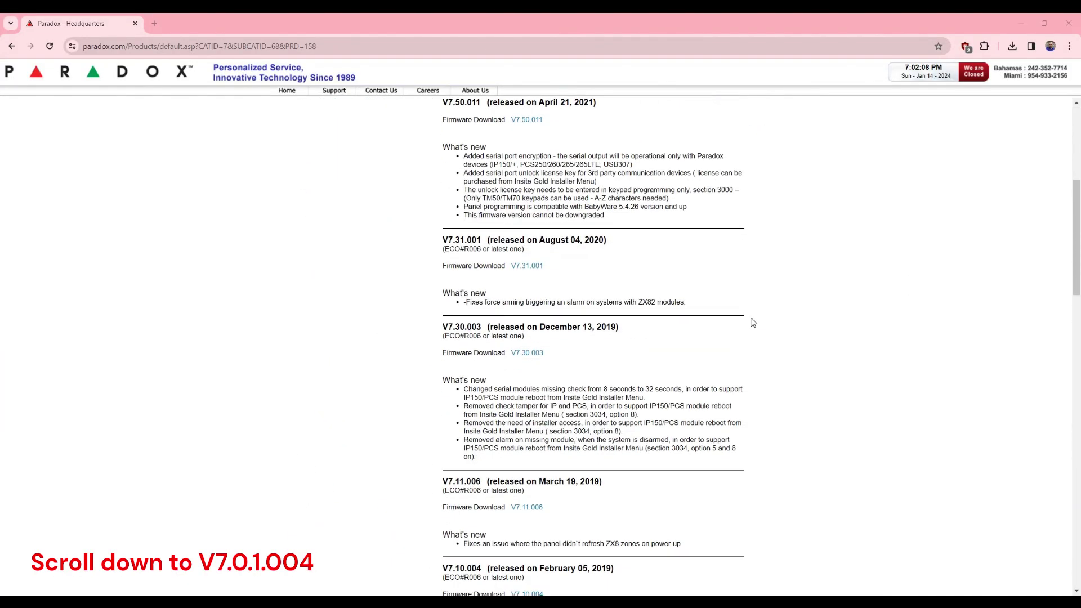
scroll(754, 322, down, 6)
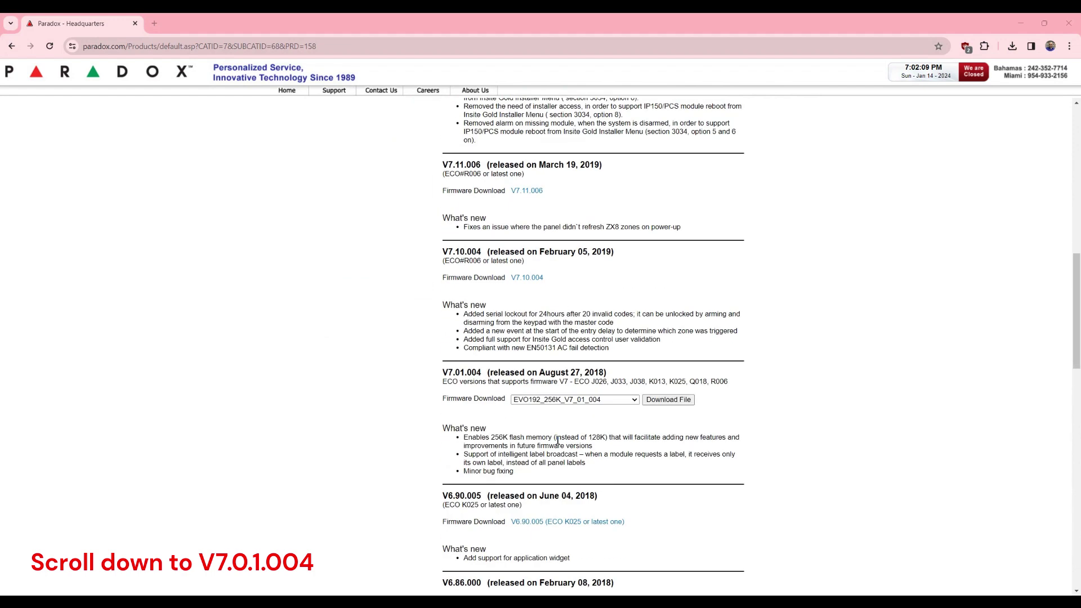
click(569, 400)
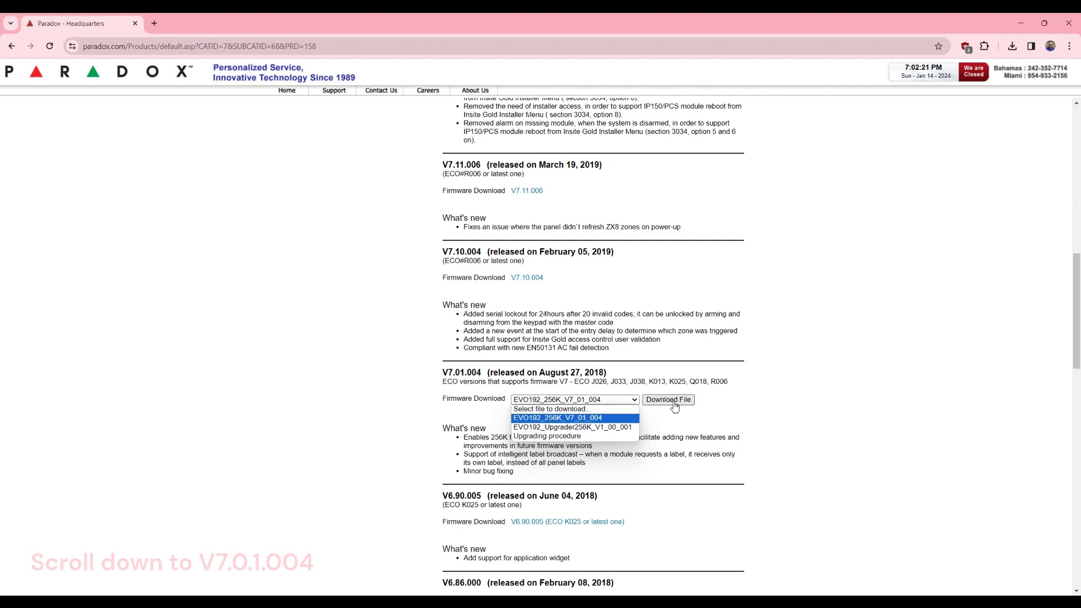
Step: In the EVO192 folder, point out the Upgrader256K, V7_70_001 and V7_01_004 firmware files
click(530, 602)
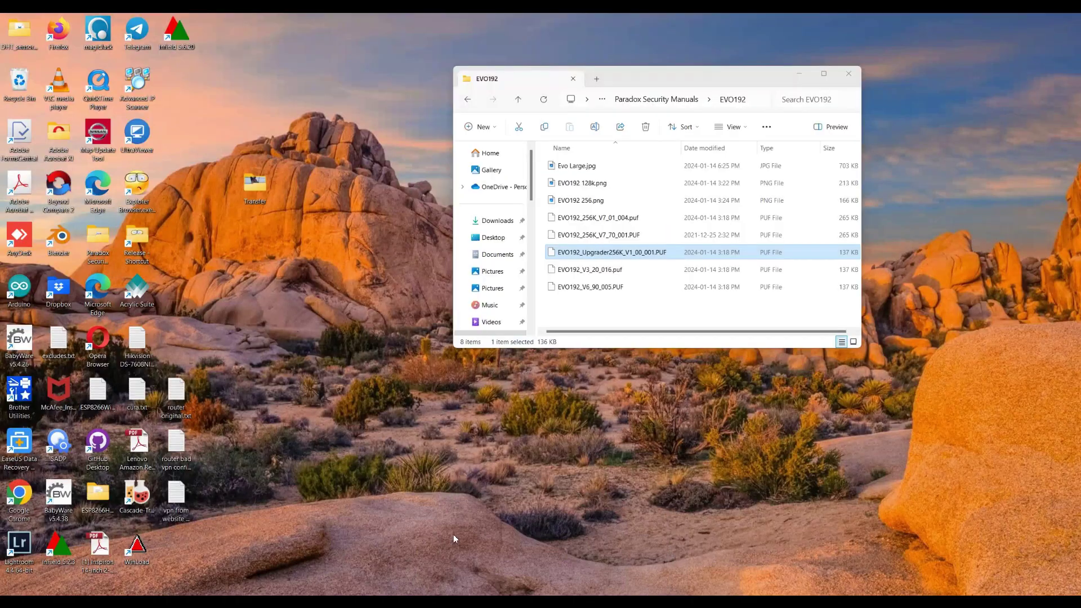
click(454, 535)
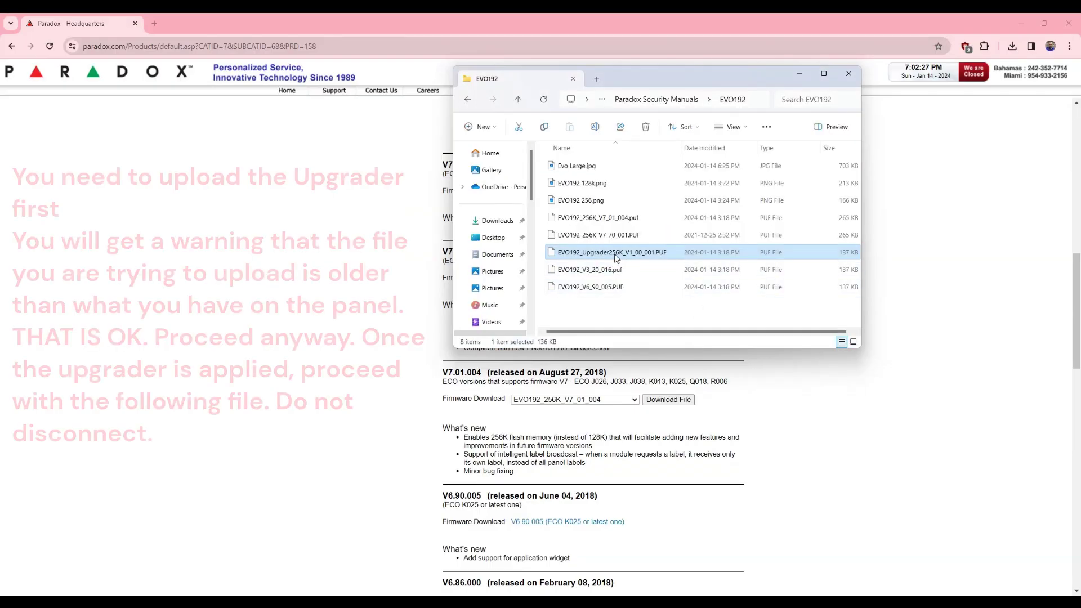
click(696, 257)
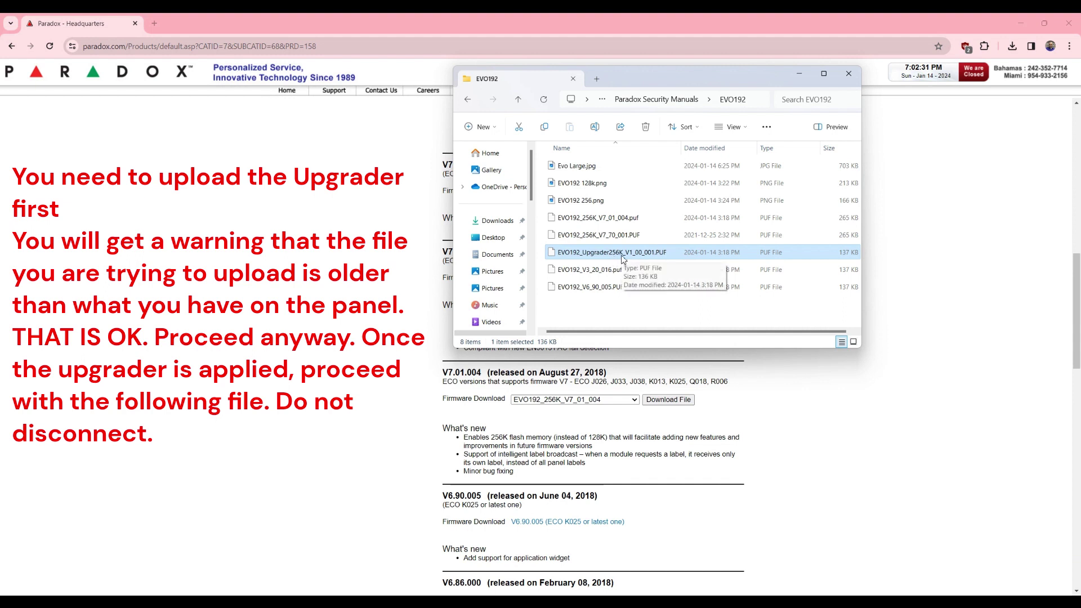
mouse_move(762, 602)
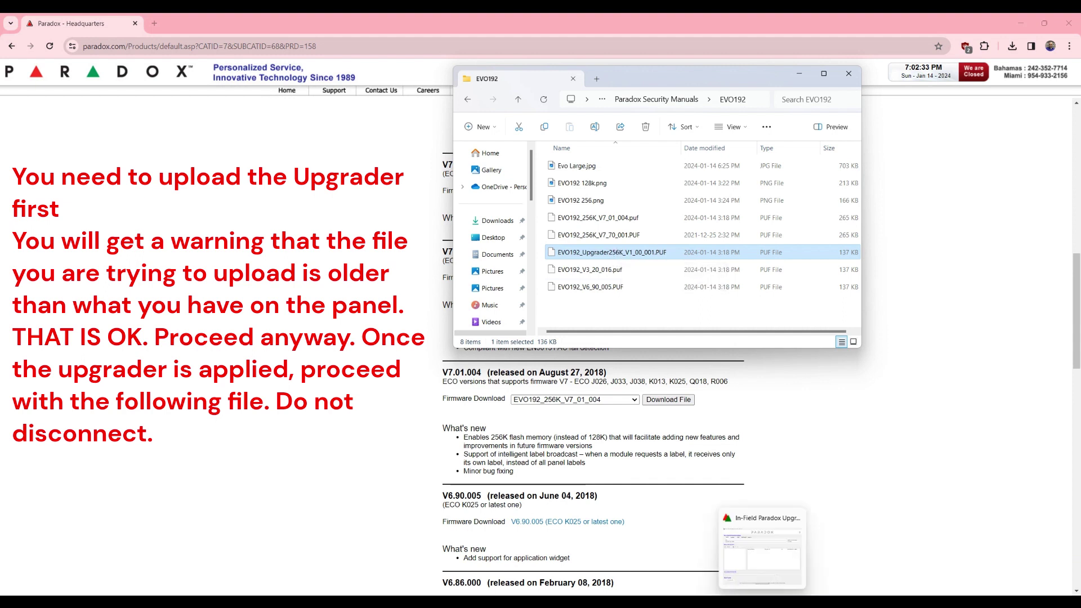
click(597, 241)
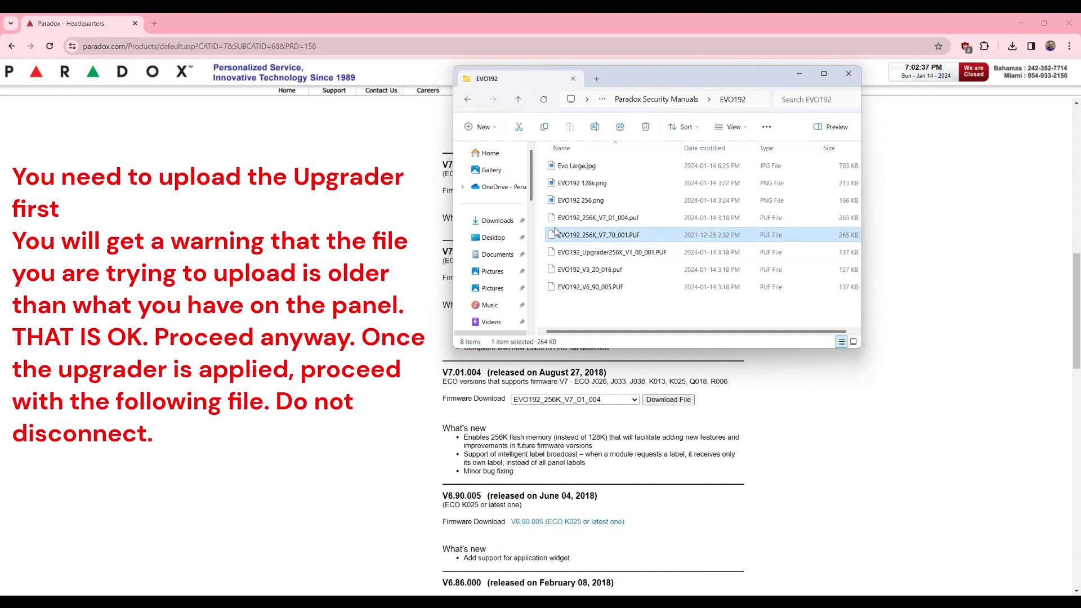
key(Up)
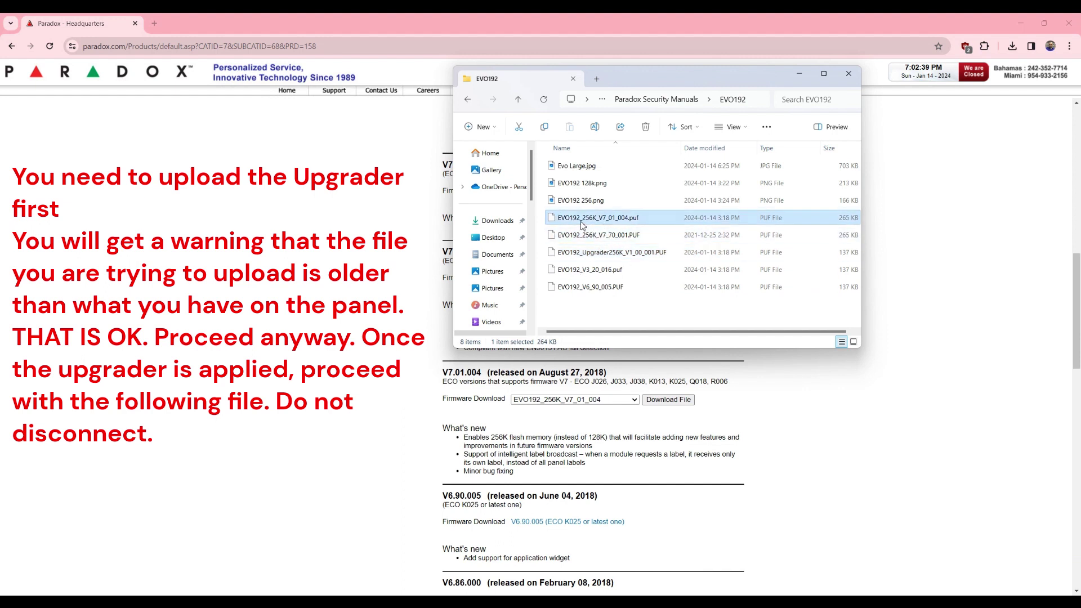
click(610, 224)
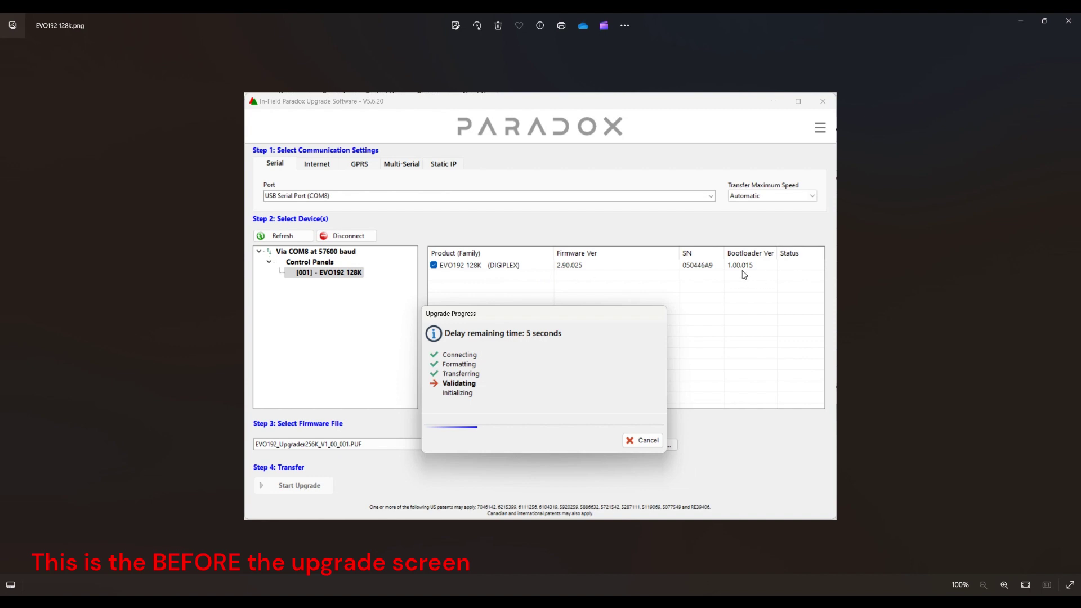
Step: Switch to the EVO192 256.png screenshot of the firmware-less panel, then back to 128K
key(alt+Tab)
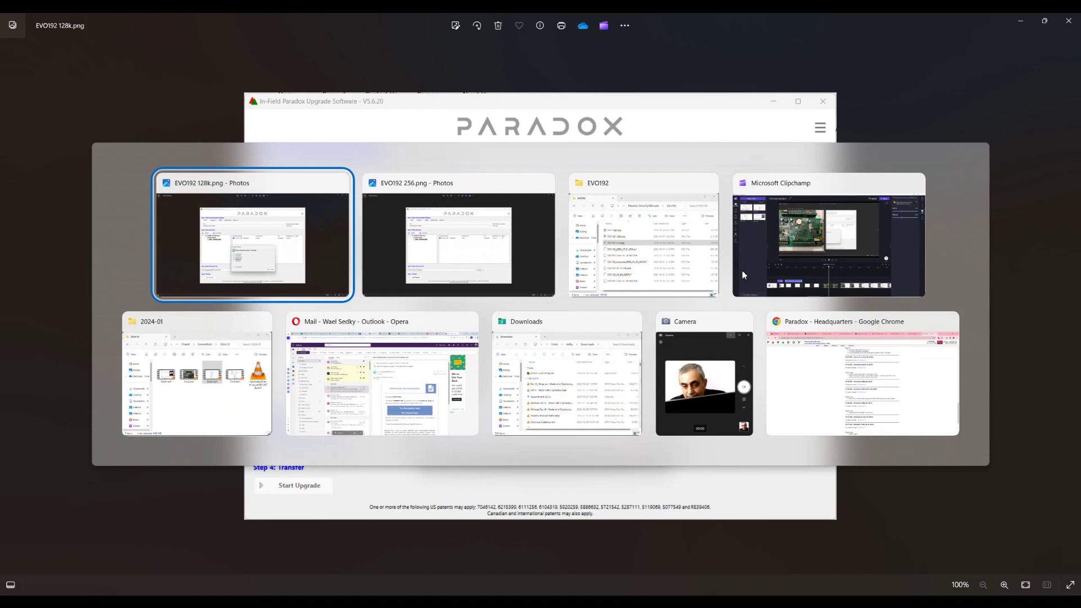
key(alt+Tab)
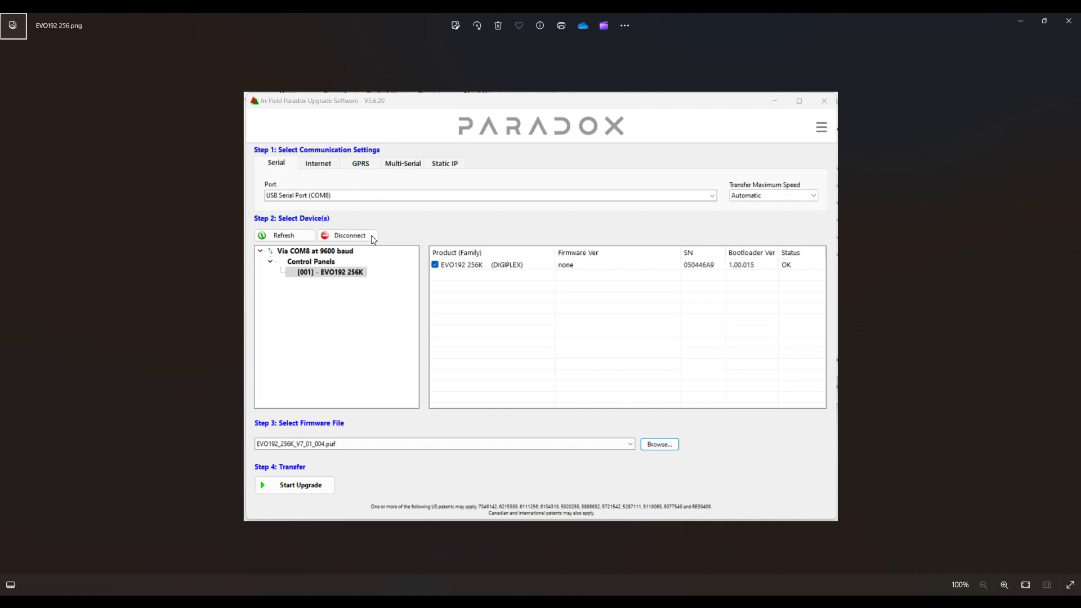
key(Right)
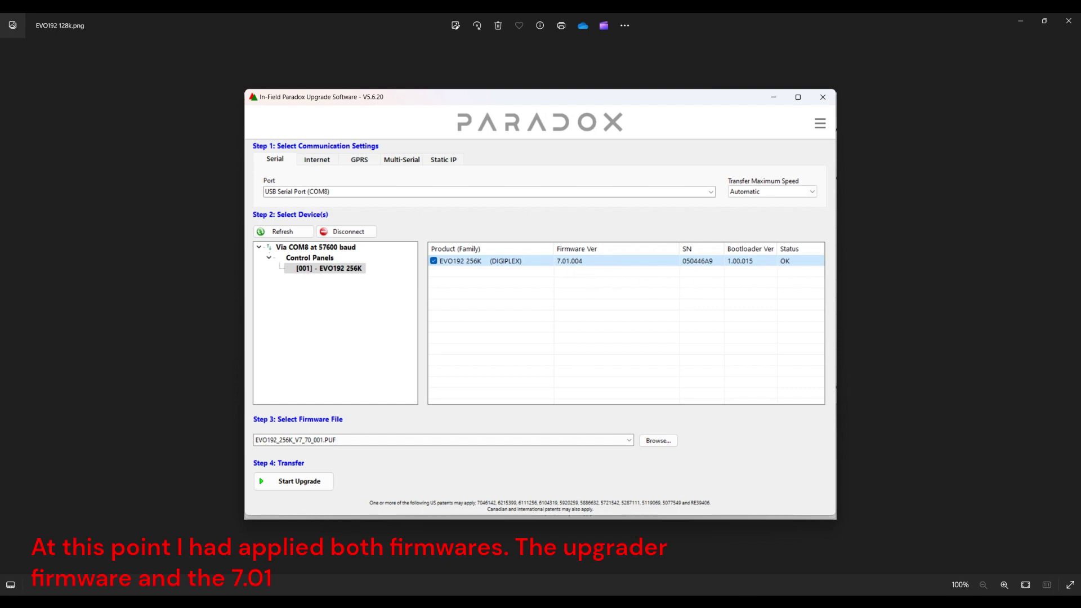
Step: Open the Evo Large.jpg board photo, then bring the upgrade tool with V7_70_001.PUF forward
mouse_move(783, 601)
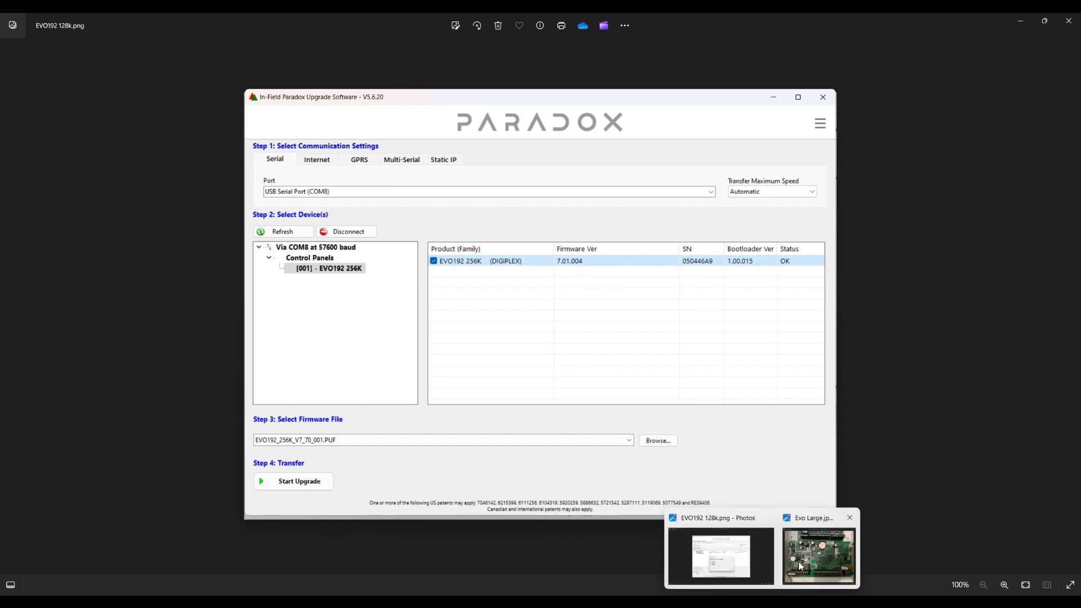
click(819, 557)
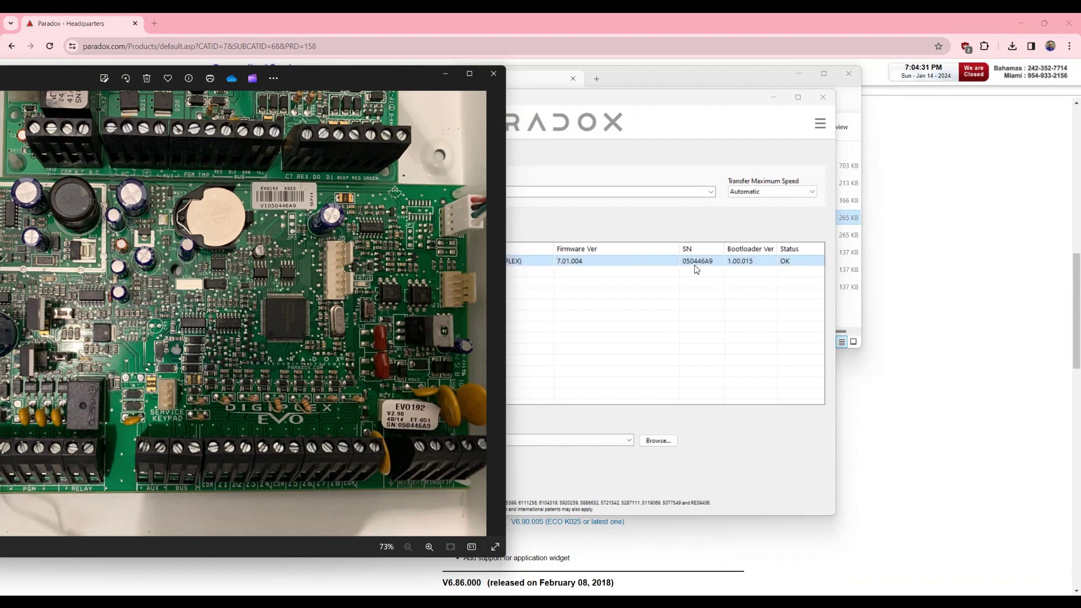
click(652, 103)
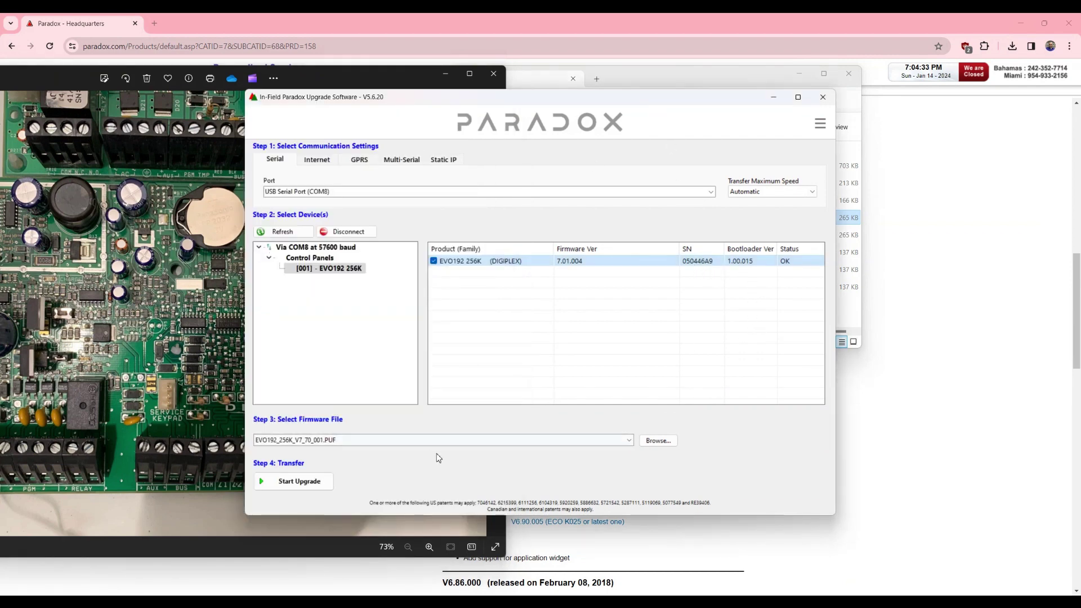
click(325, 484)
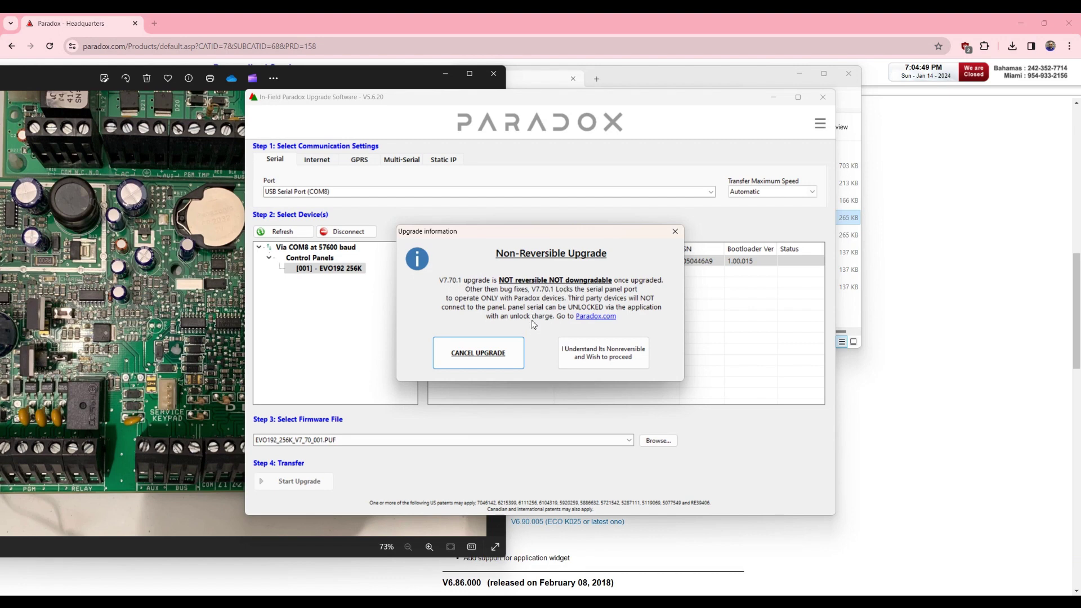
click(488, 355)
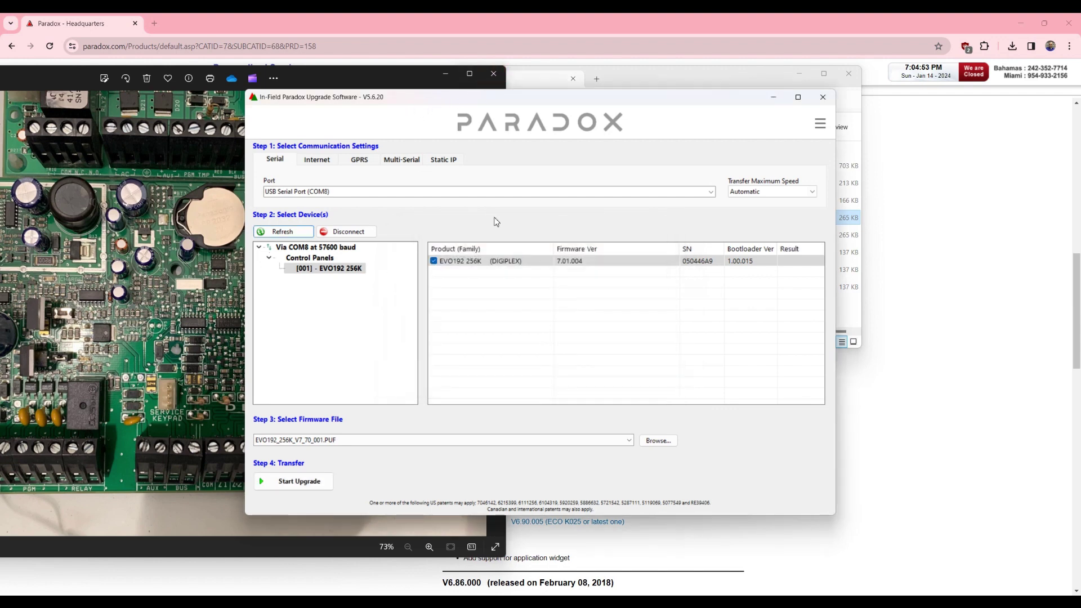
click(631, 445)
Step: Download EVO192_256K_V7_30_003.PUF from the V7.30.003 release and show it in Downloads
click(1050, 347)
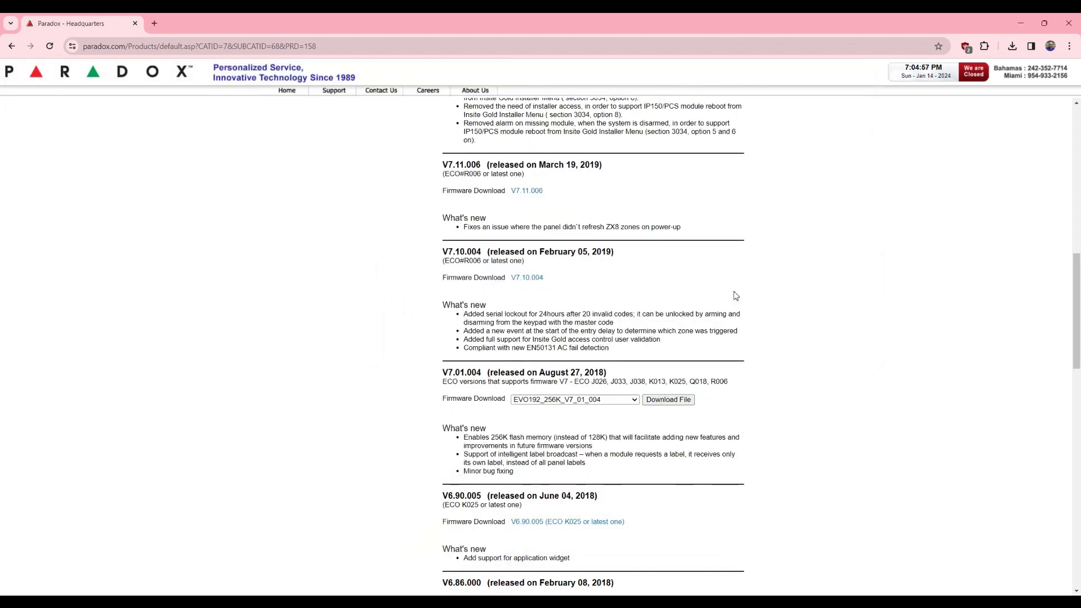
scroll(642, 360, up, 3)
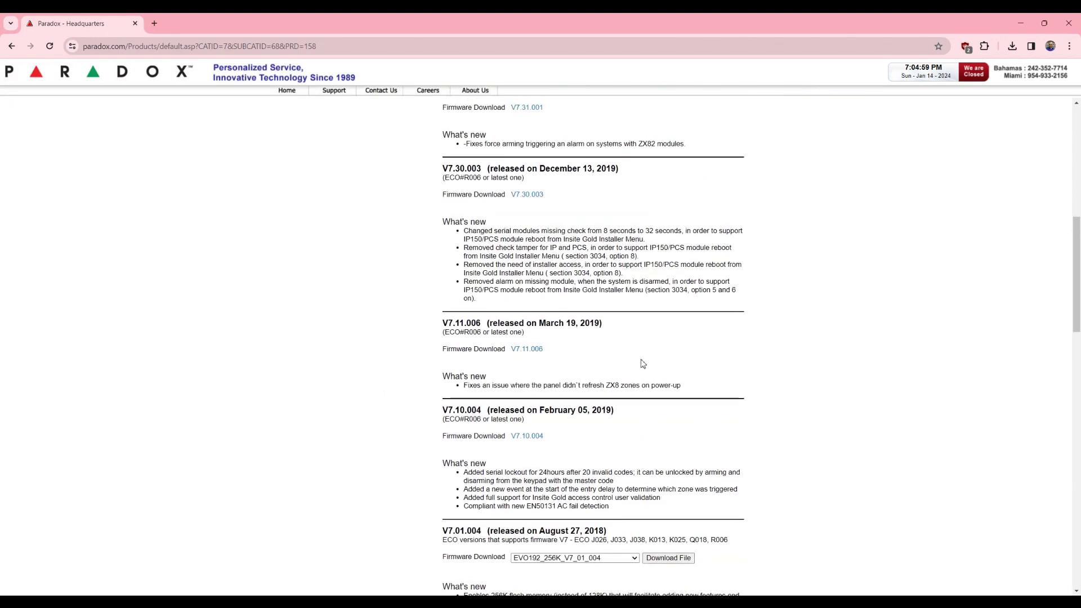
click(531, 197)
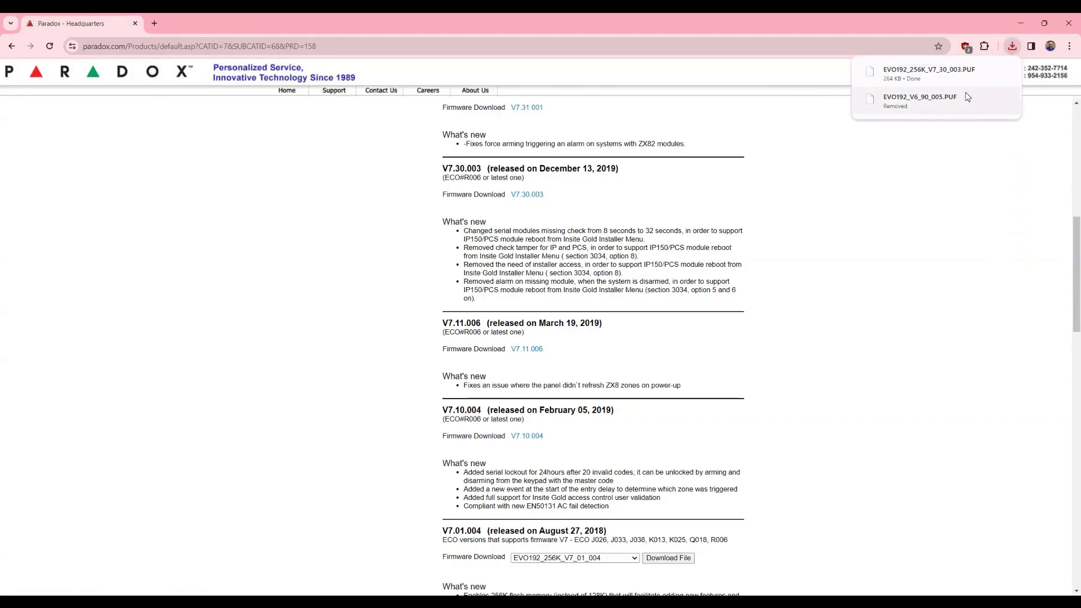
click(985, 73)
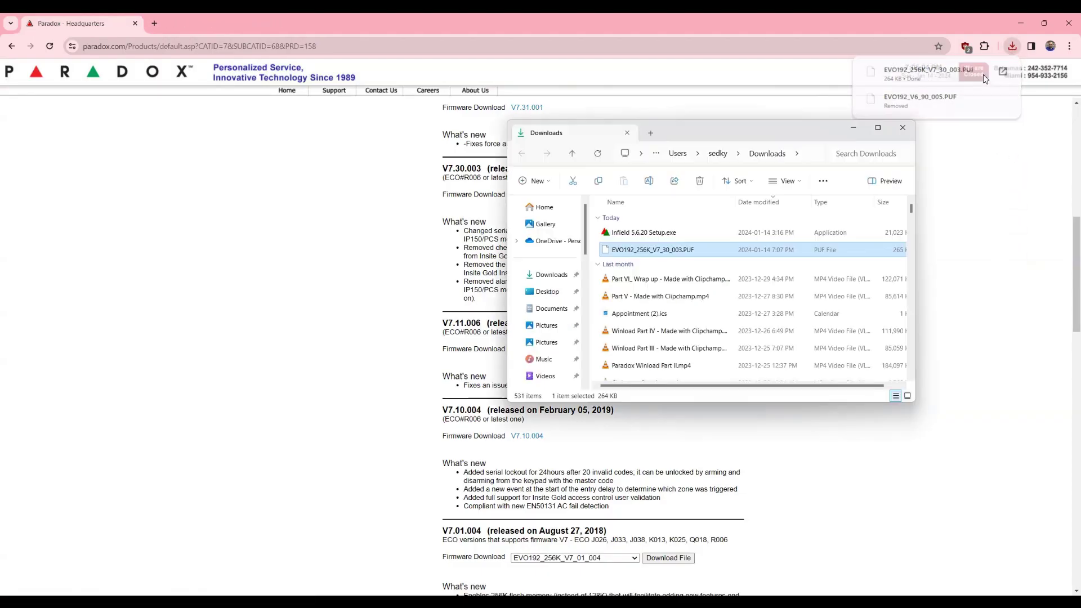
Step: Unblock EVO192_256K_V7_30_003.PUF in its file Properties
right_click(697, 250)
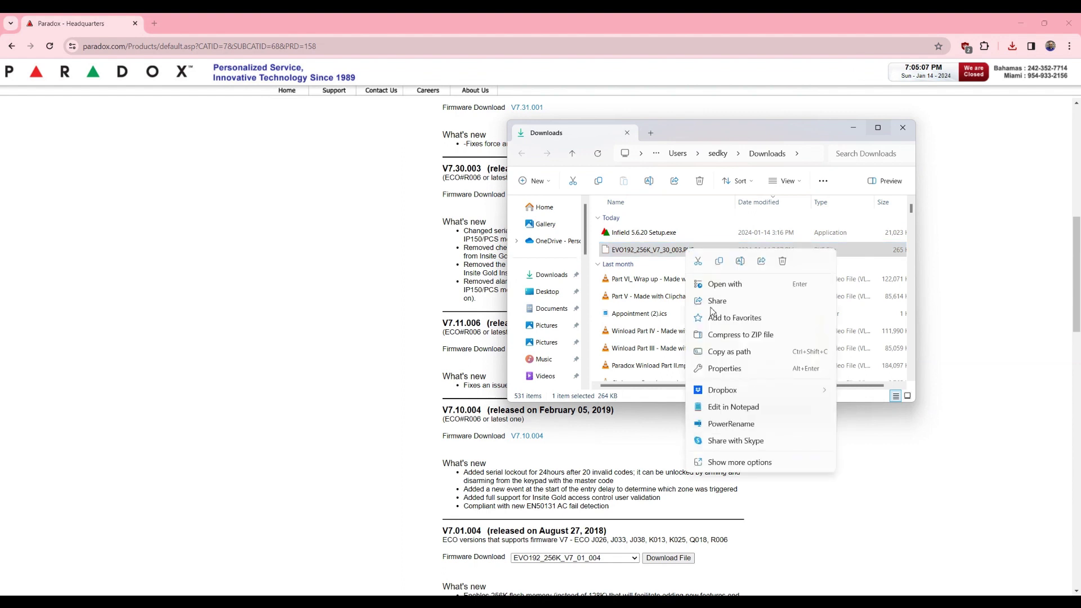
click(727, 369)
click(851, 464)
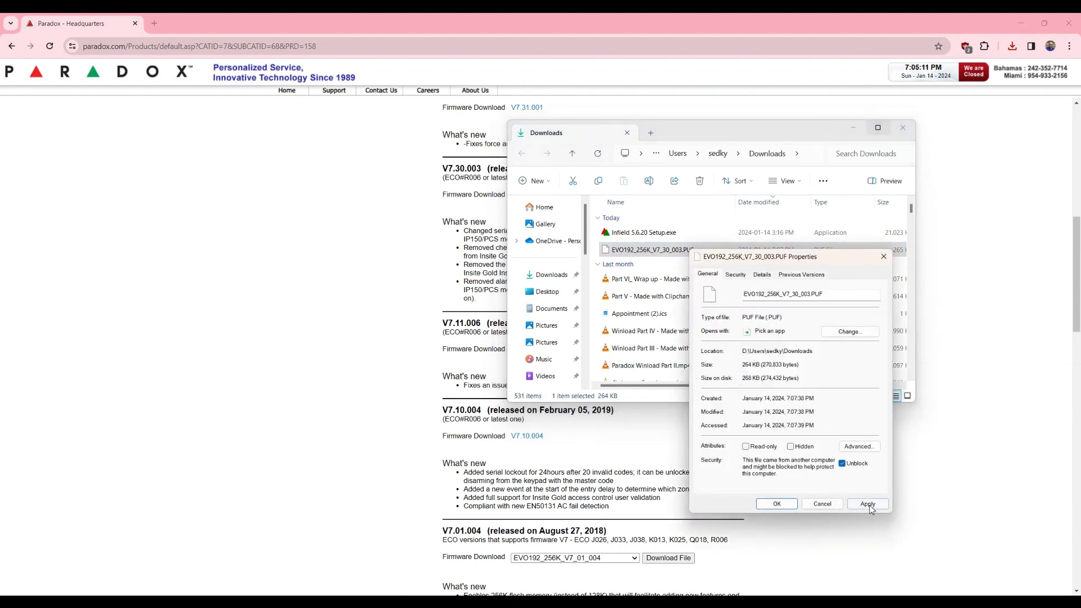
click(868, 504)
click(776, 504)
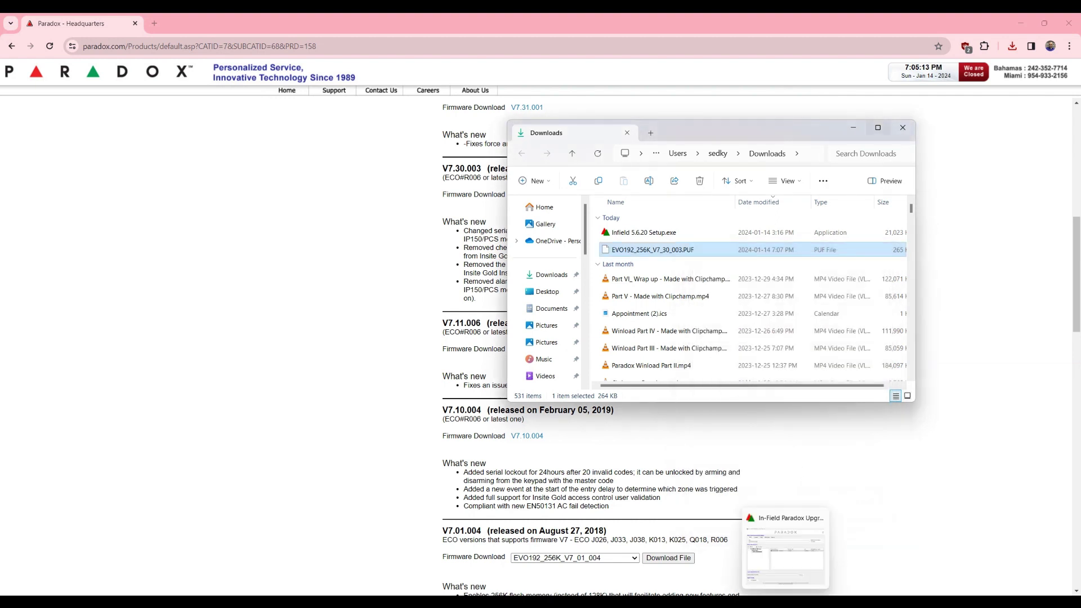
Step: Move the firmware file from Downloads into the EVO192 folder by cut and paste
click(753, 549)
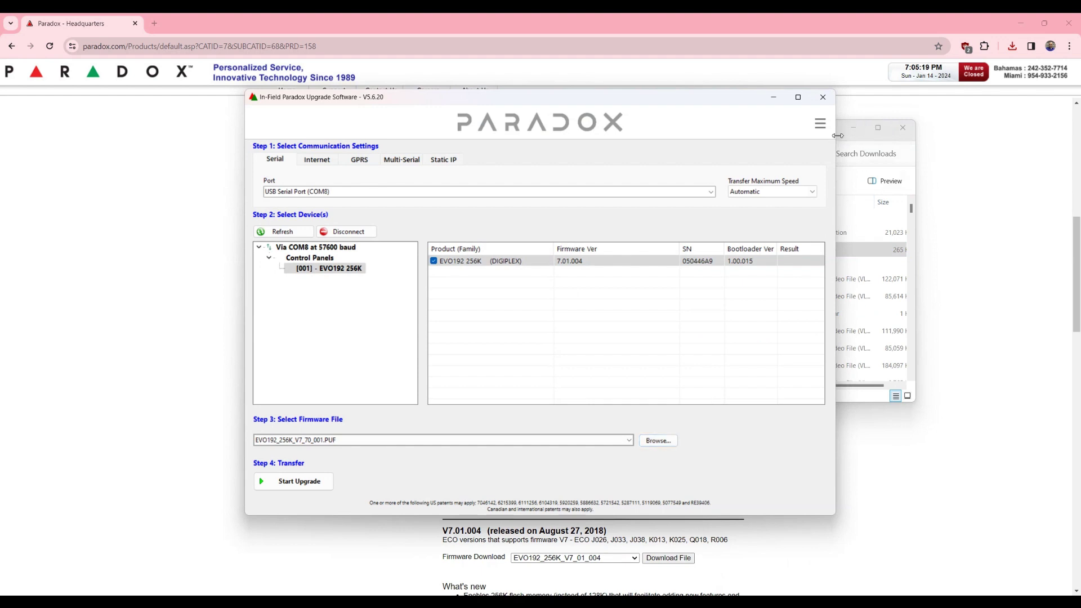
click(852, 254)
right_click(852, 257)
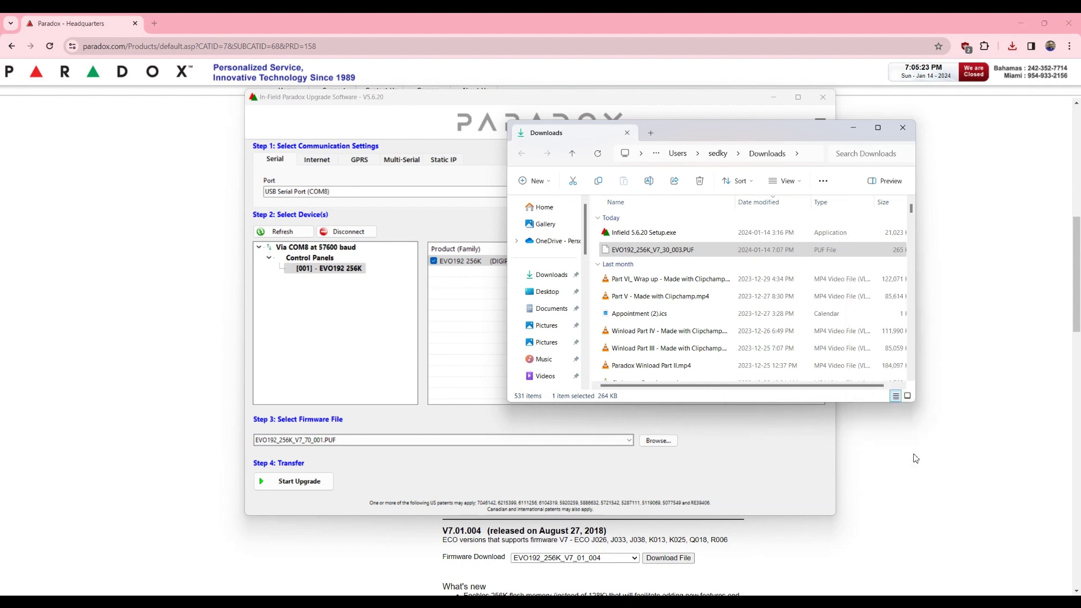
click(915, 469)
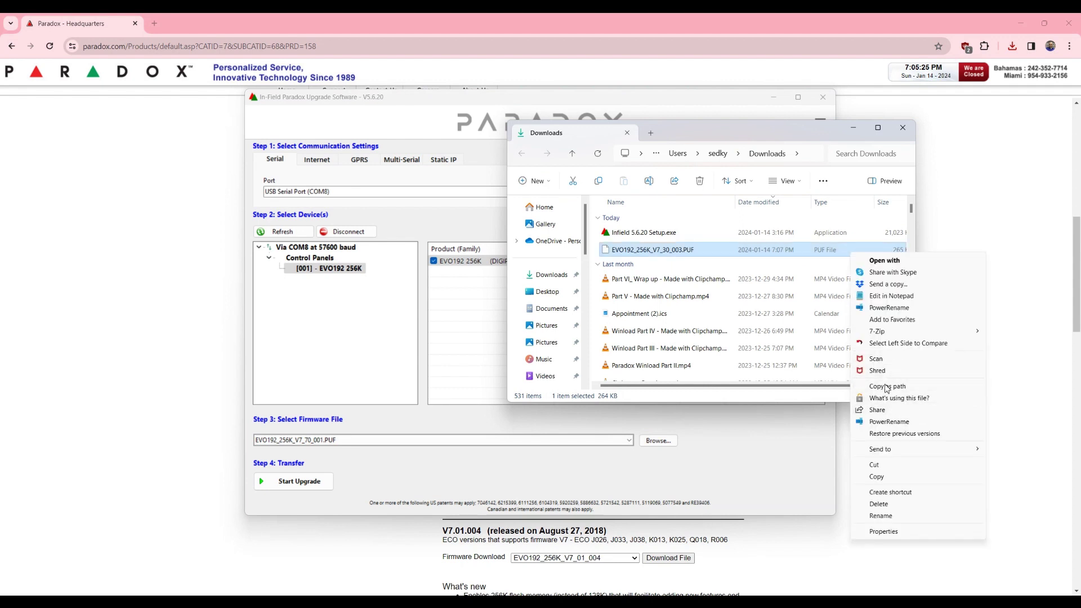
click(888, 467)
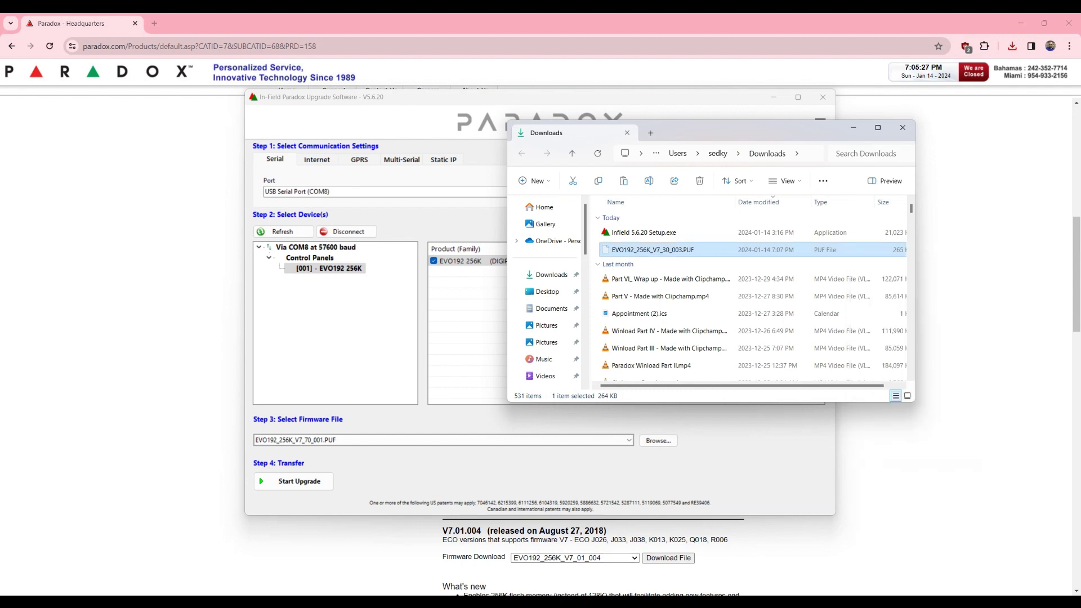
mouse_move(611, 580)
click(471, 555)
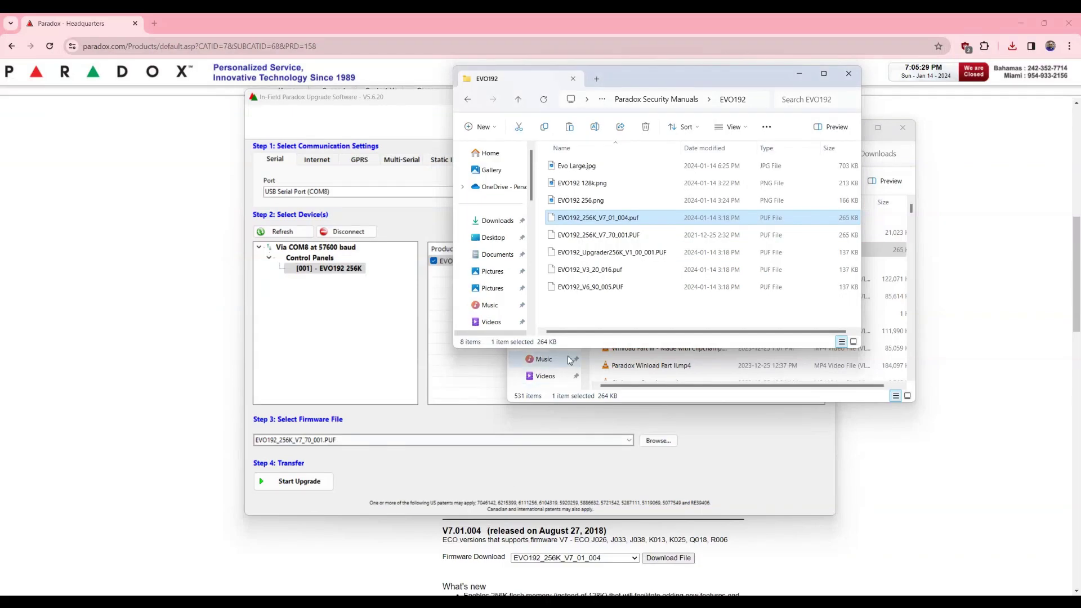
right_click(584, 314)
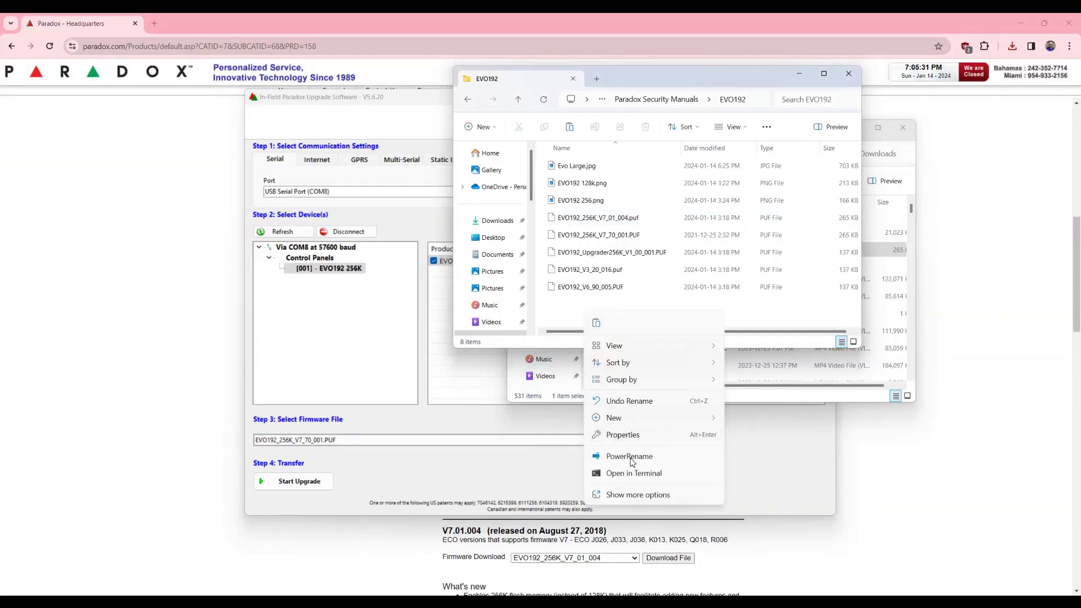
click(639, 495)
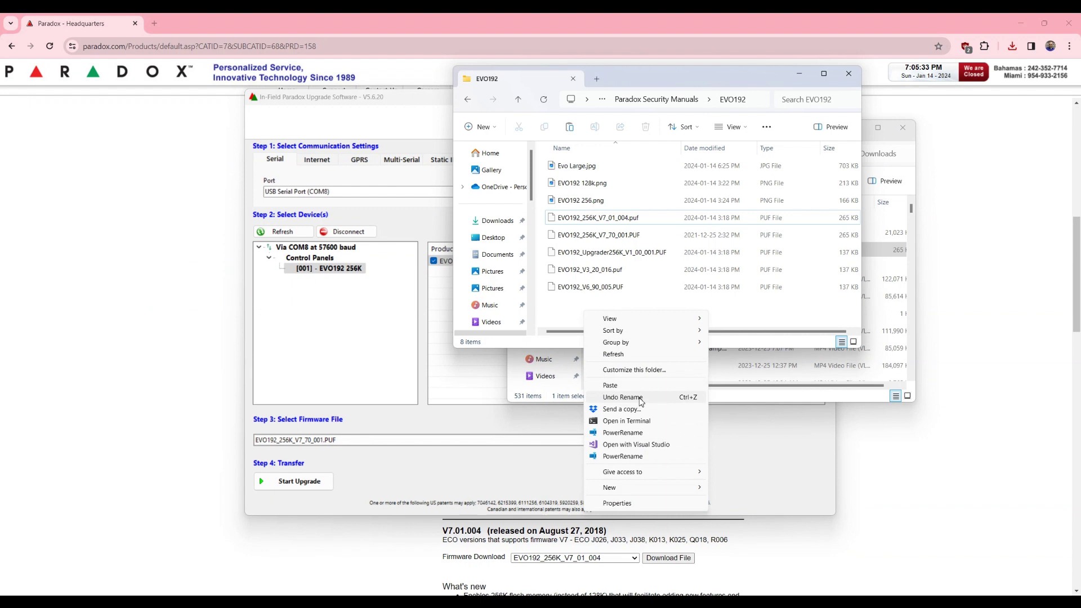
click(614, 385)
Step: Load EVO192_256K_V7_30_003.PUF into the upgrade tool and start flashing the panel
click(658, 441)
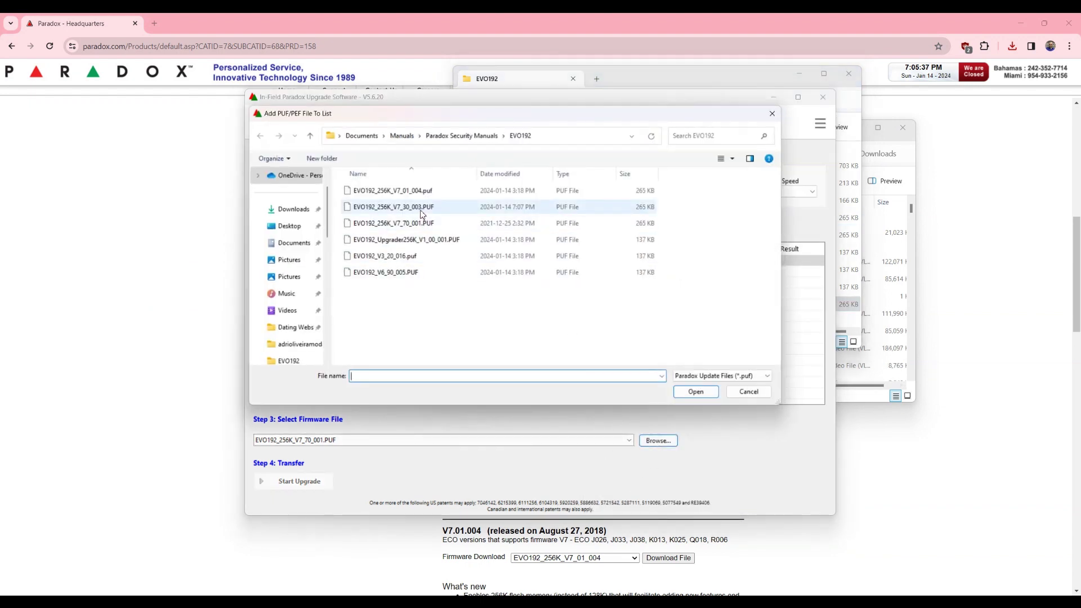
click(422, 208)
click(696, 392)
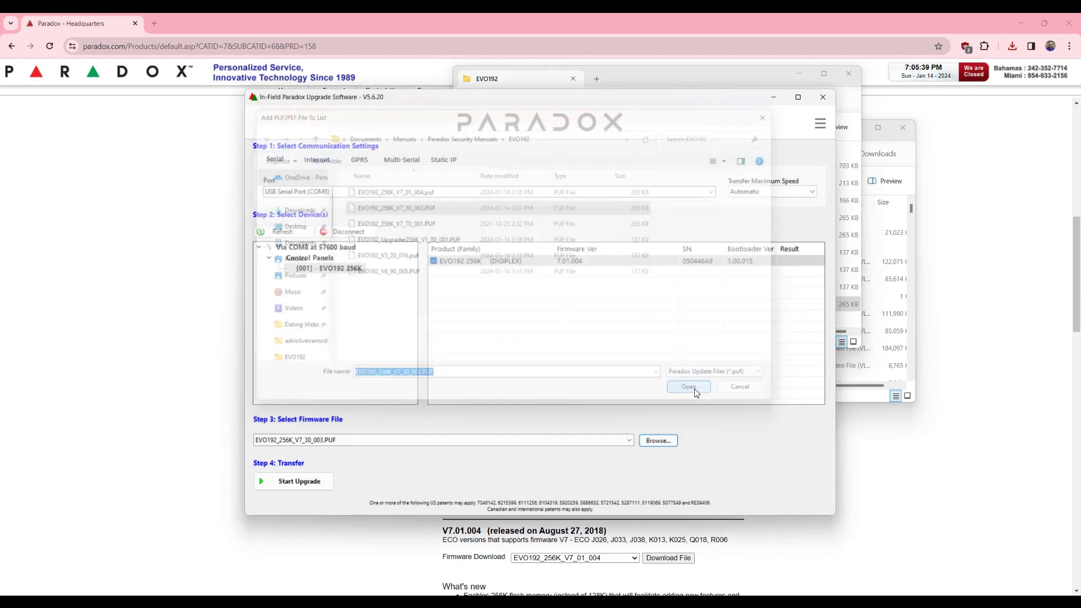
click(301, 482)
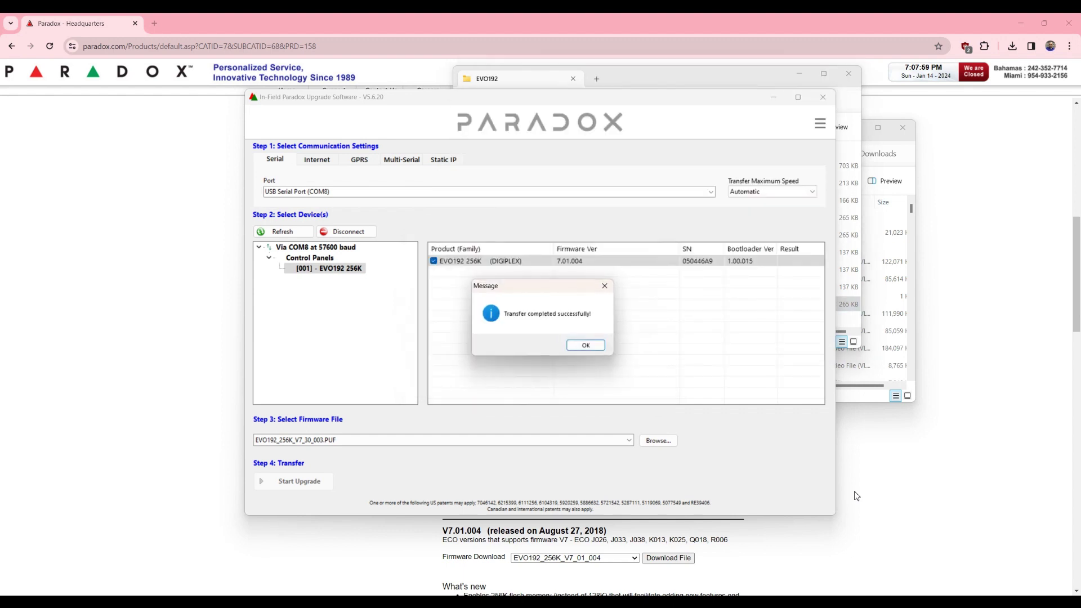
Step: Dismiss the success message and verify the panel lists firmware 7.30.003 with status OK
click(585, 346)
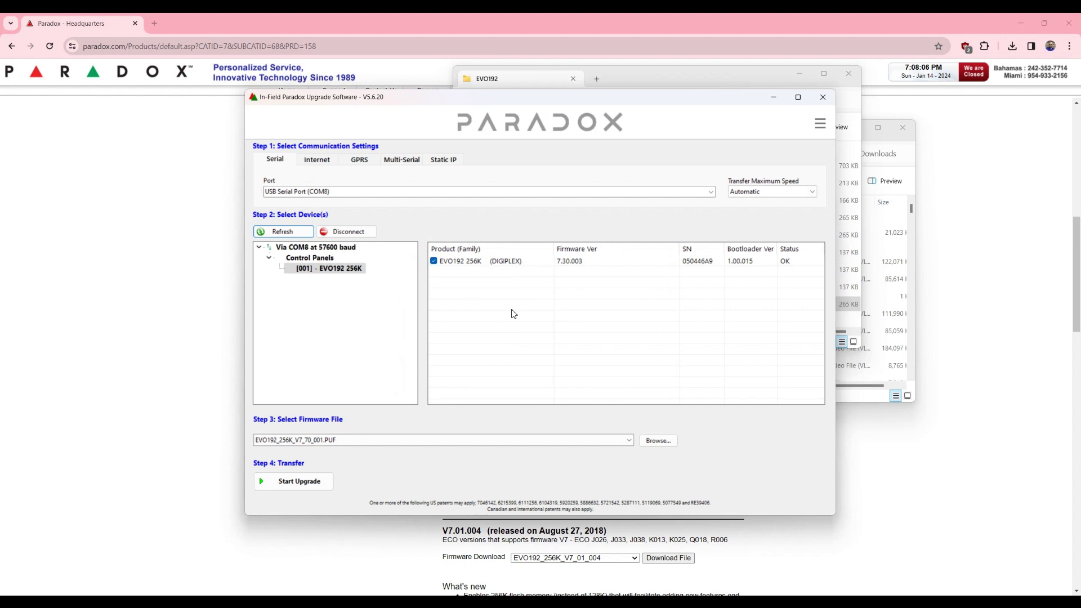
click(473, 265)
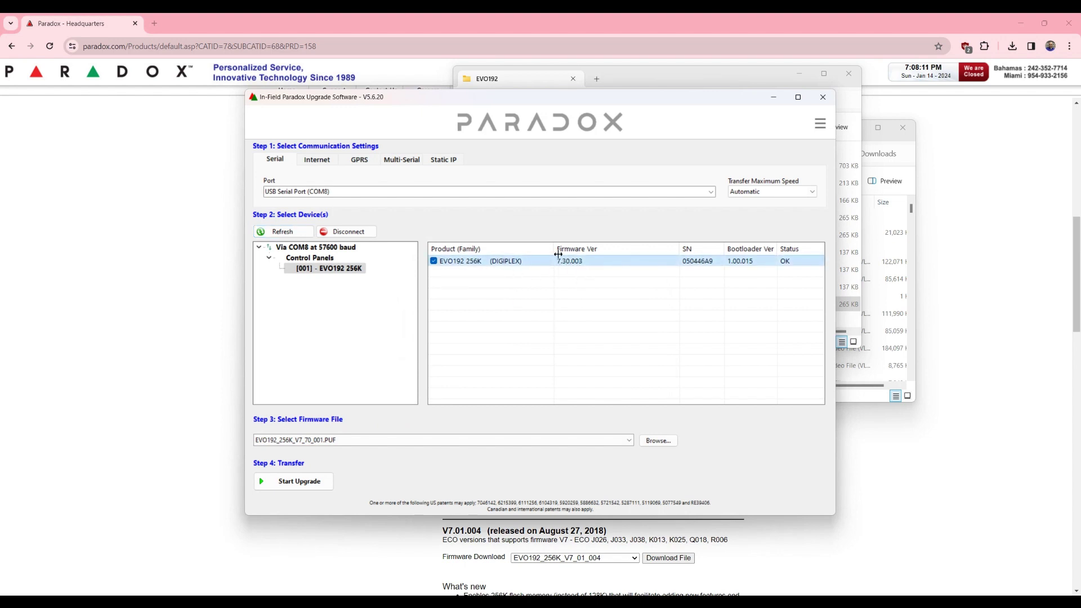
click(386, 445)
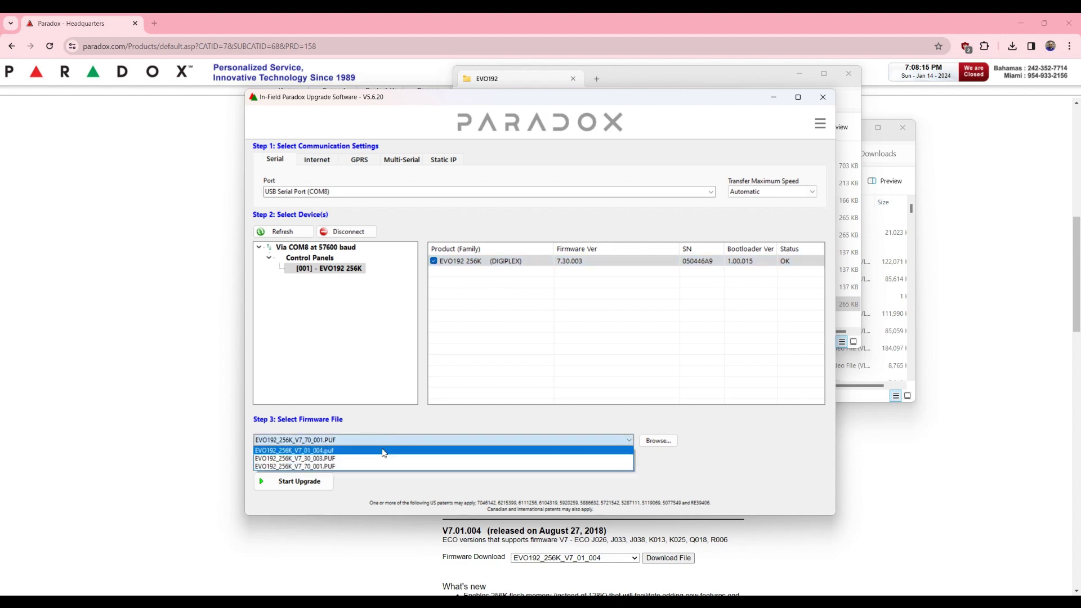
click(498, 355)
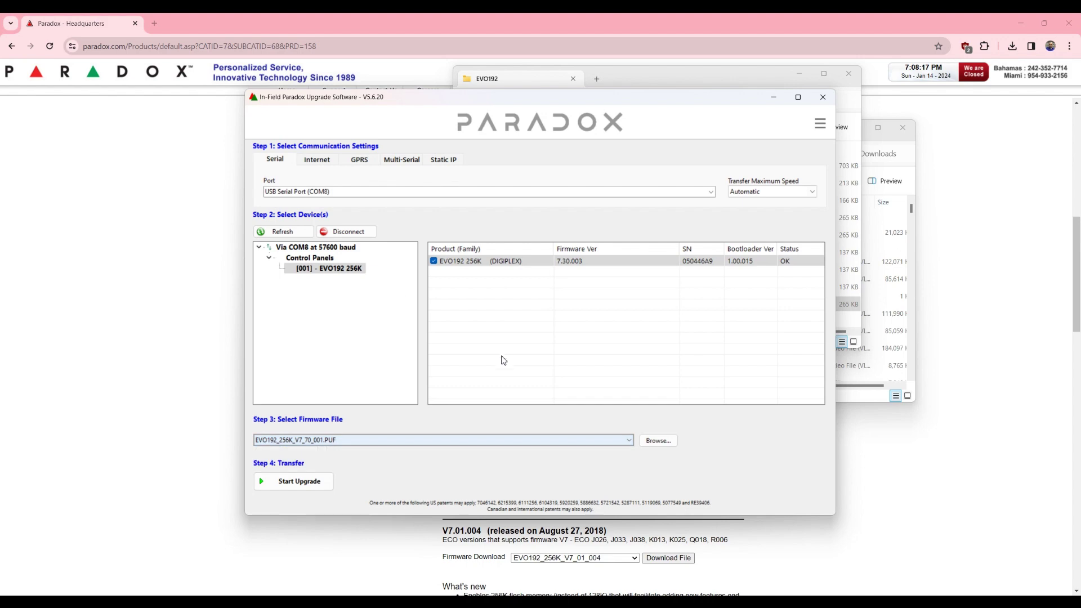